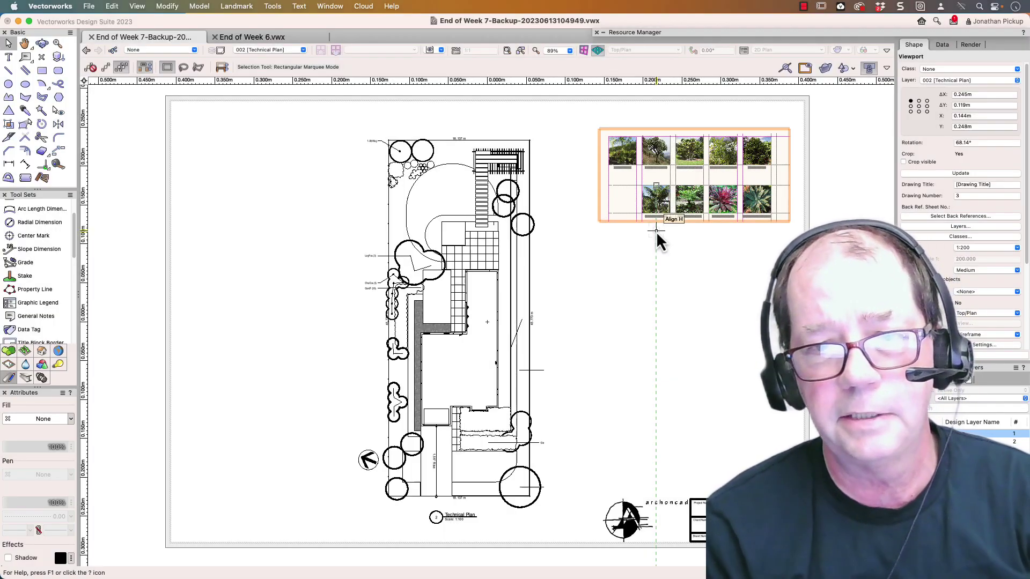
Step: Select the Plant Photos viewport and list the drawing's design layers in the Navigation palette
scroll(690, 161, up, 6)
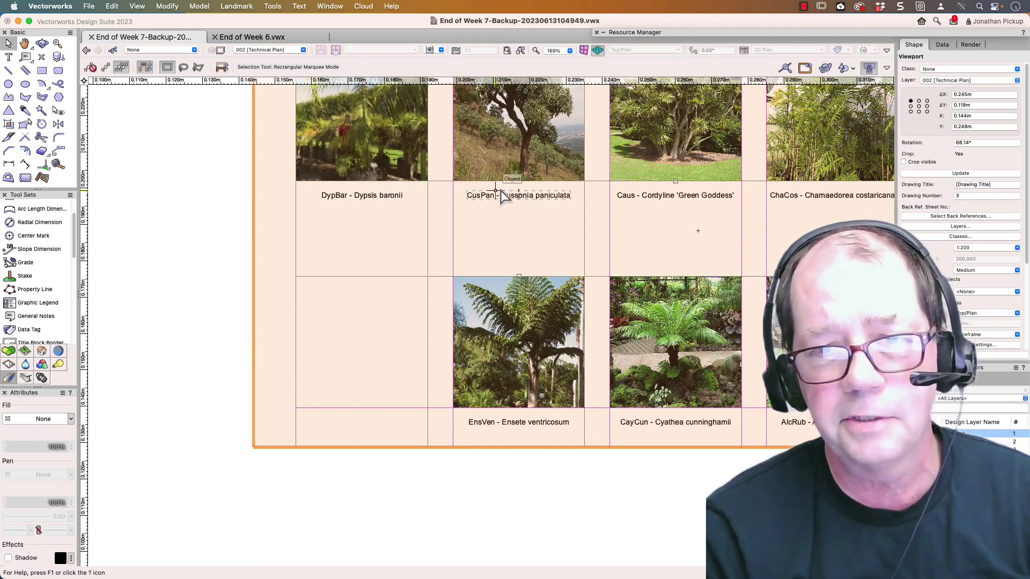
scroll(739, 214, down, 4)
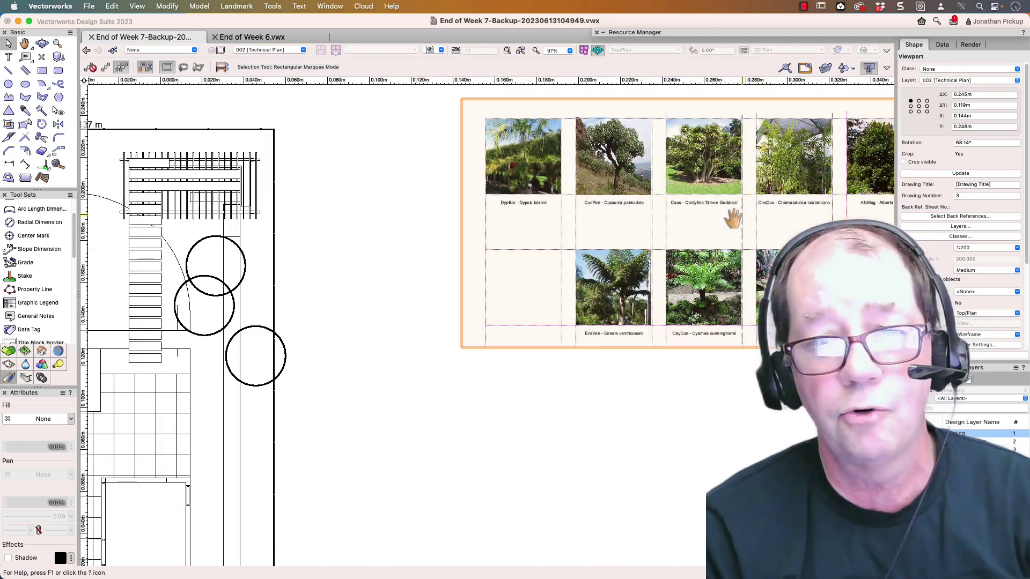
middle_drag(732, 219, 543, 260)
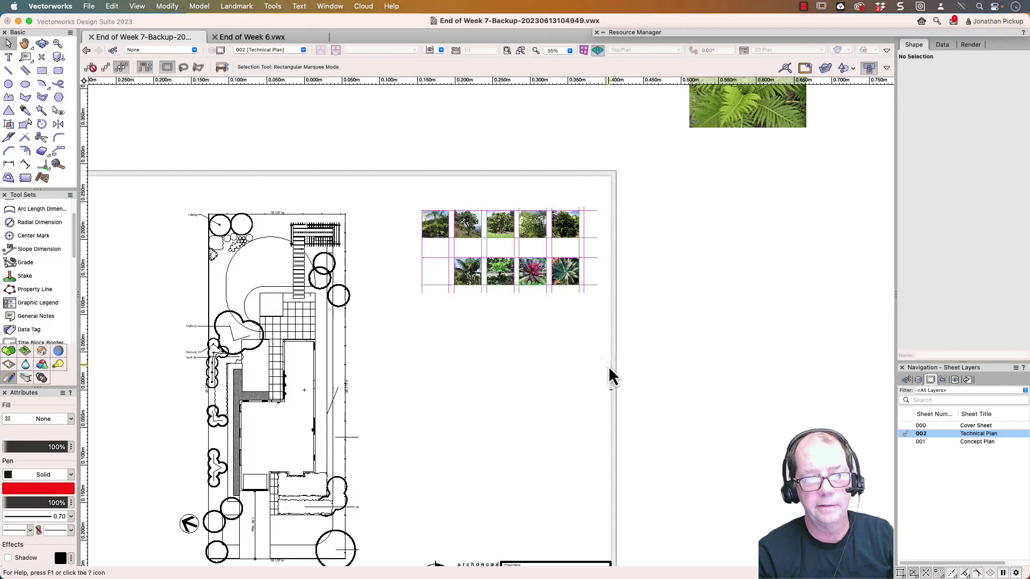
click(448, 226)
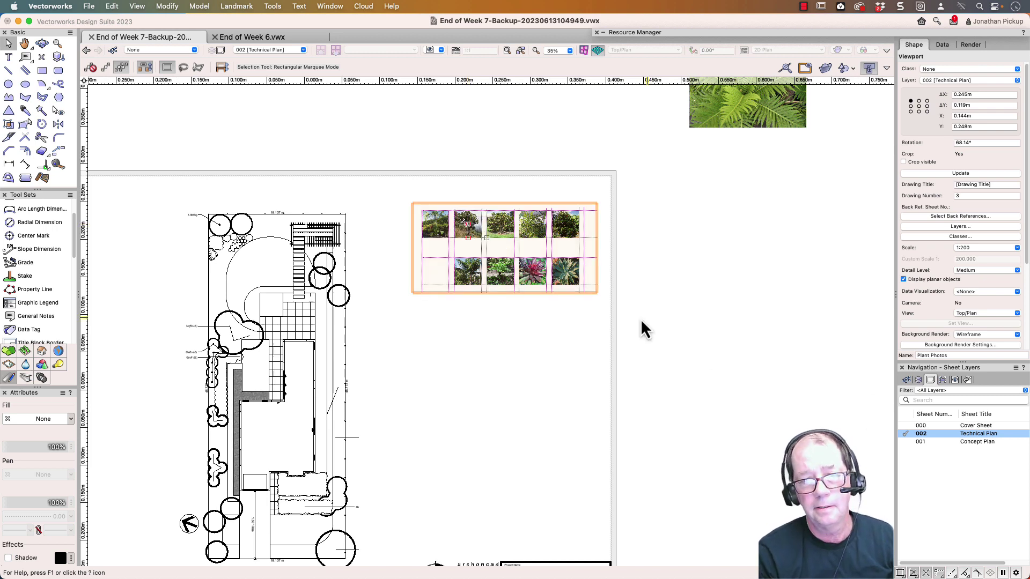
click(918, 380)
Step: Make Planting the active design layer and zoom to the plant photo grid
click(933, 433)
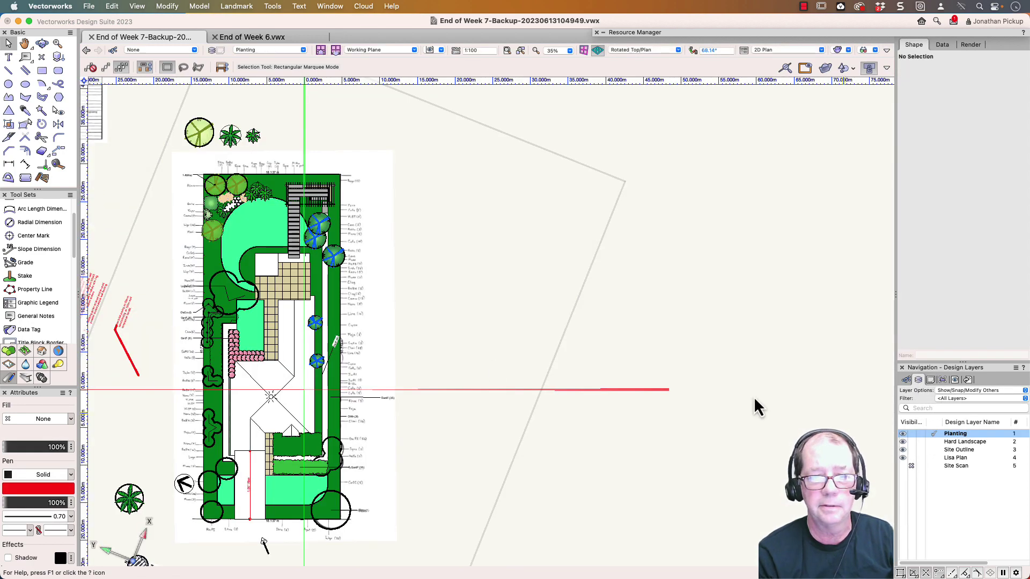
scroll(337, 292, up, 5)
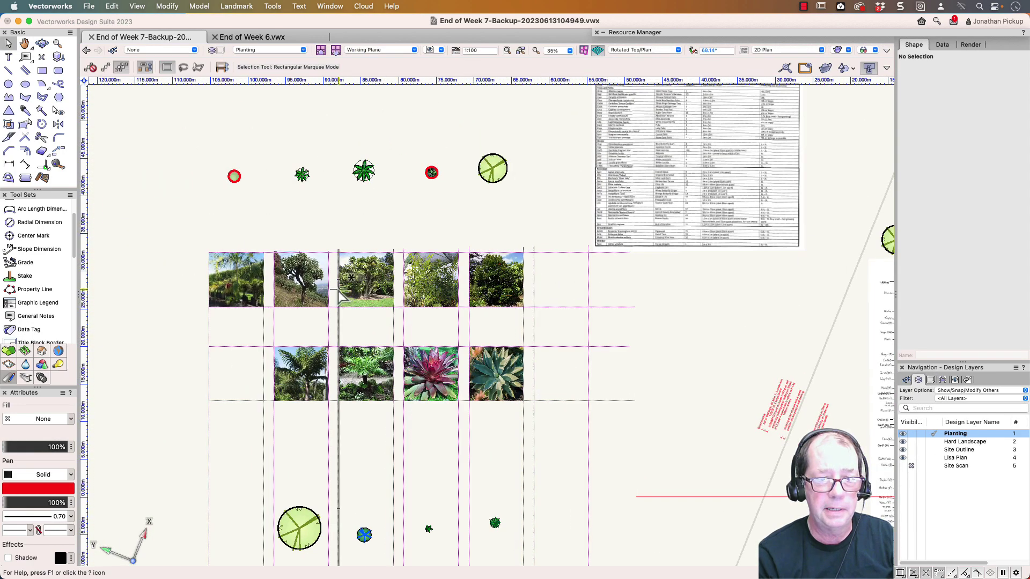
key(x)
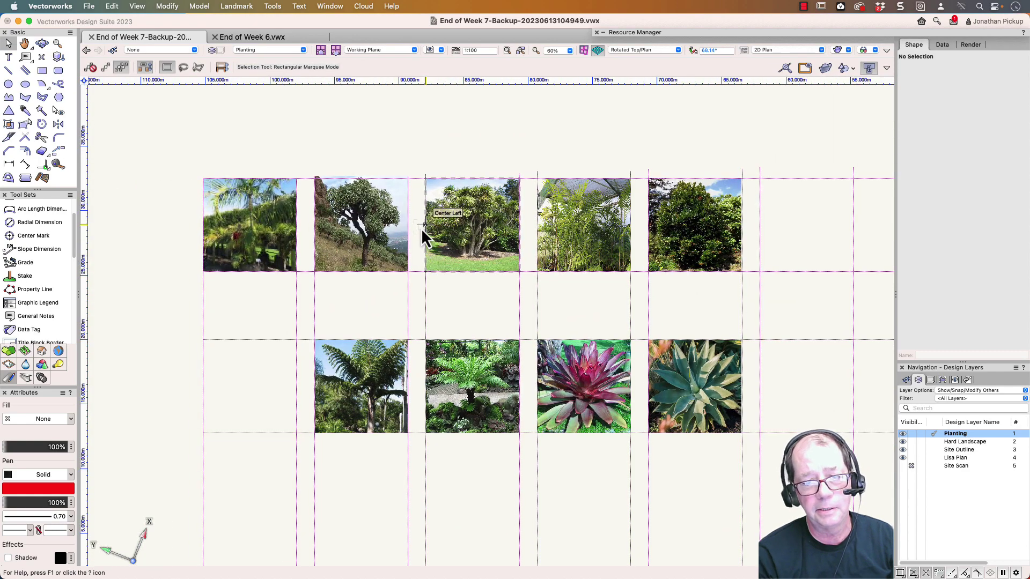
scroll(422, 227, down, 2)
scroll(421, 228, down, 1)
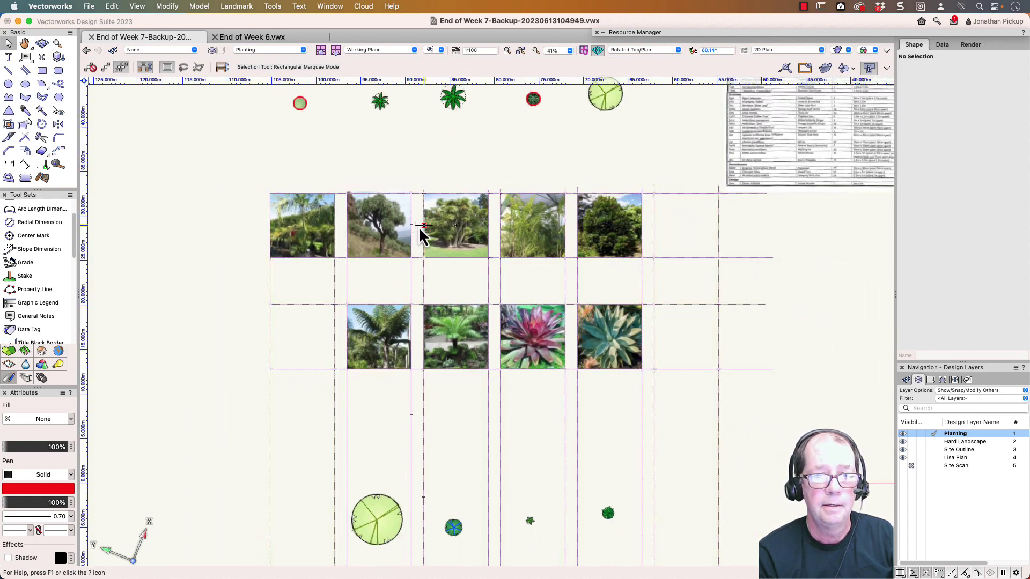
Step: Check the Plant Tag IDs of the Dypsis baronii, Alberta magna and Cussonia paniculata symbols
click(307, 110)
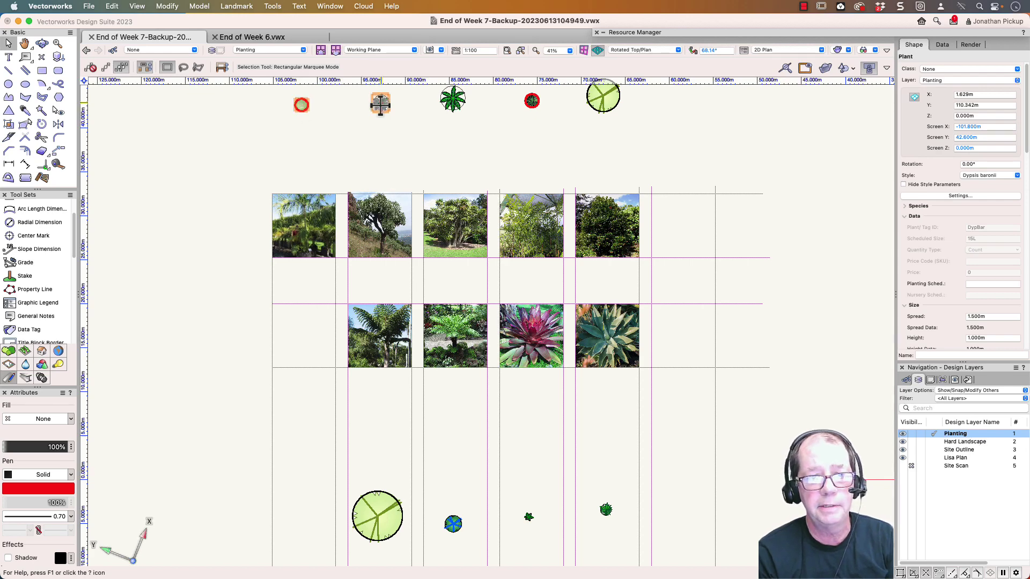
click(532, 101)
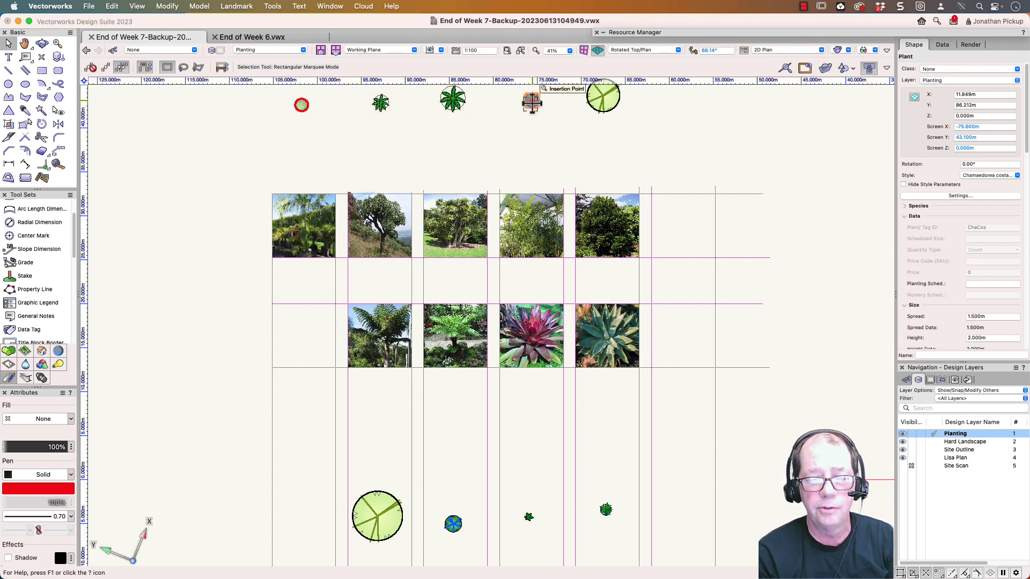
click(605, 98)
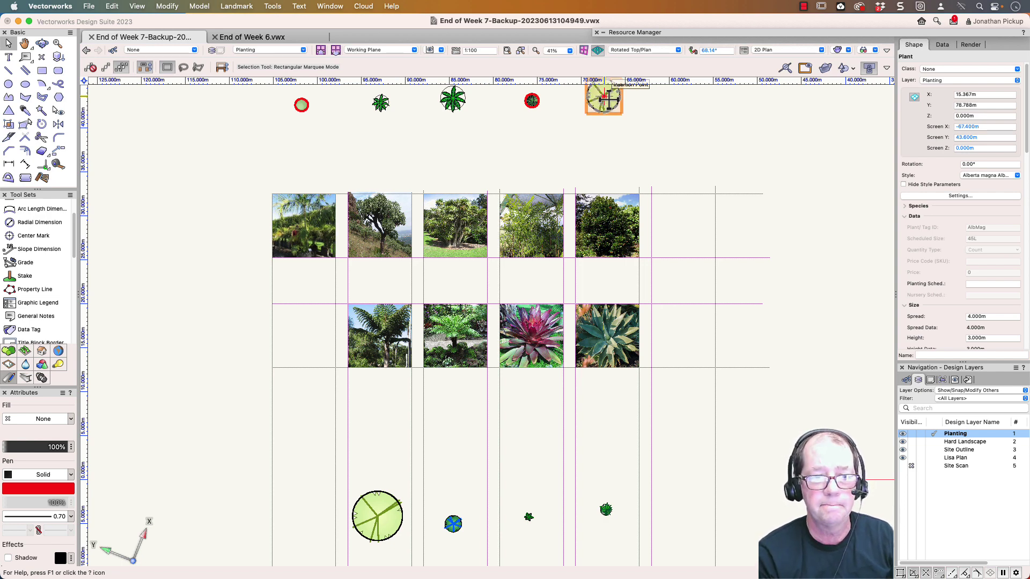
click(381, 102)
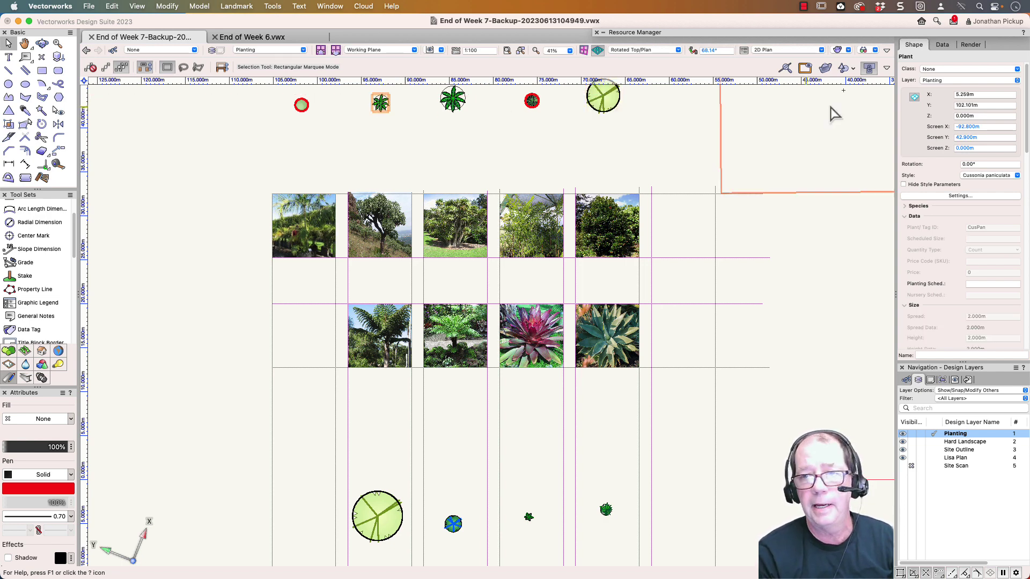
Step: Show the Data tab record data for the first and fourth photos, then deselect
click(942, 46)
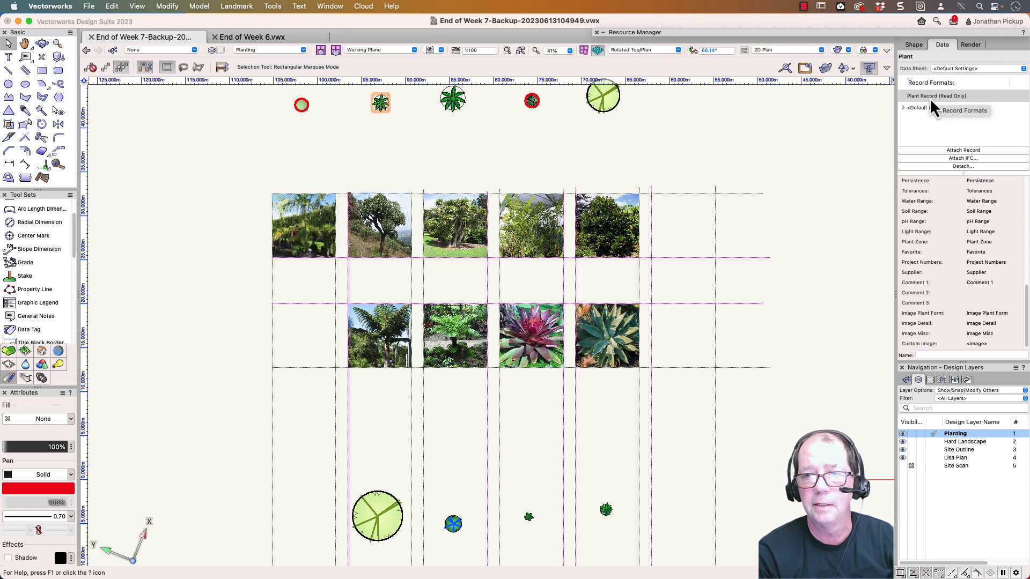
click(309, 227)
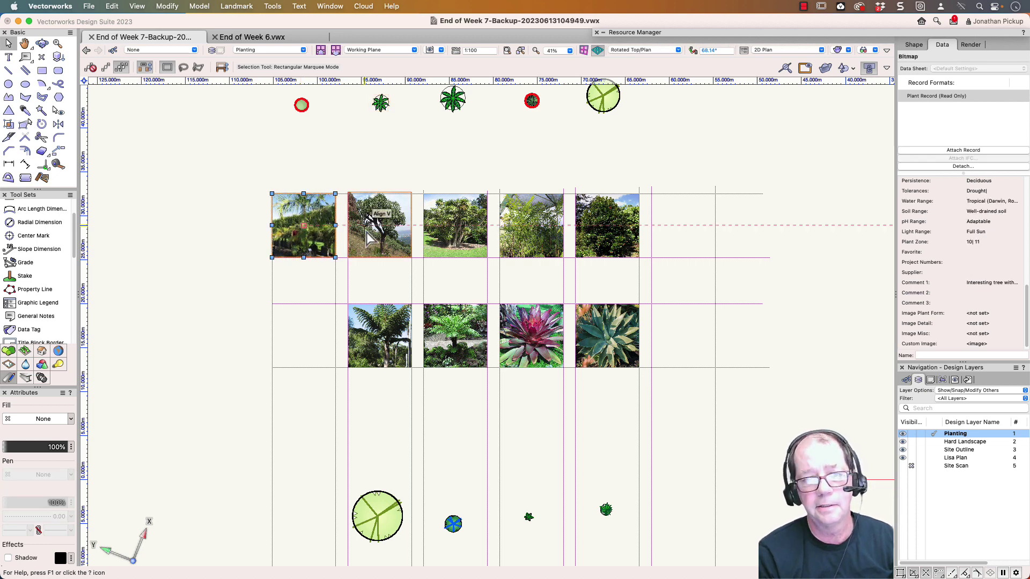
click(525, 240)
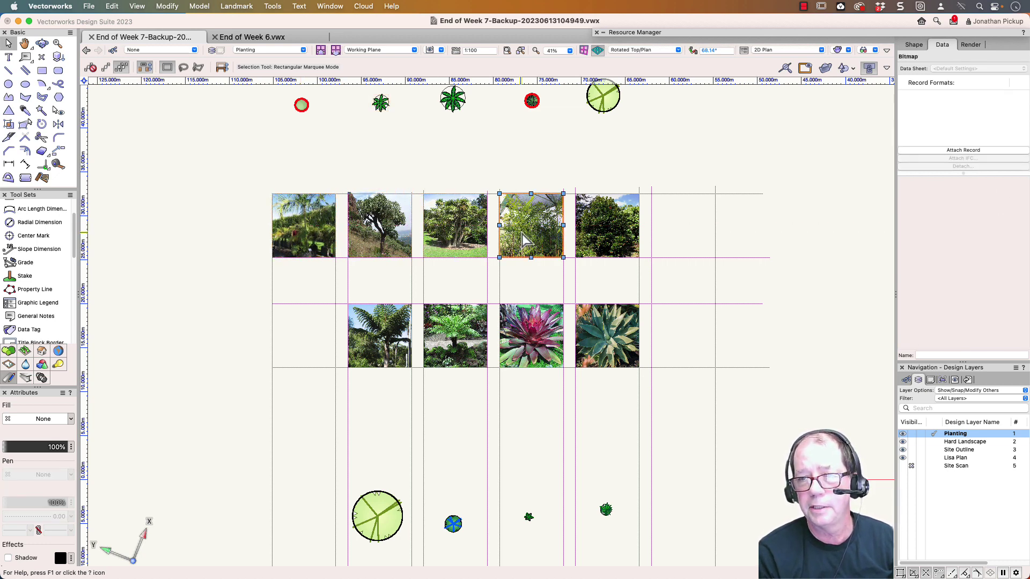
click(330, 170)
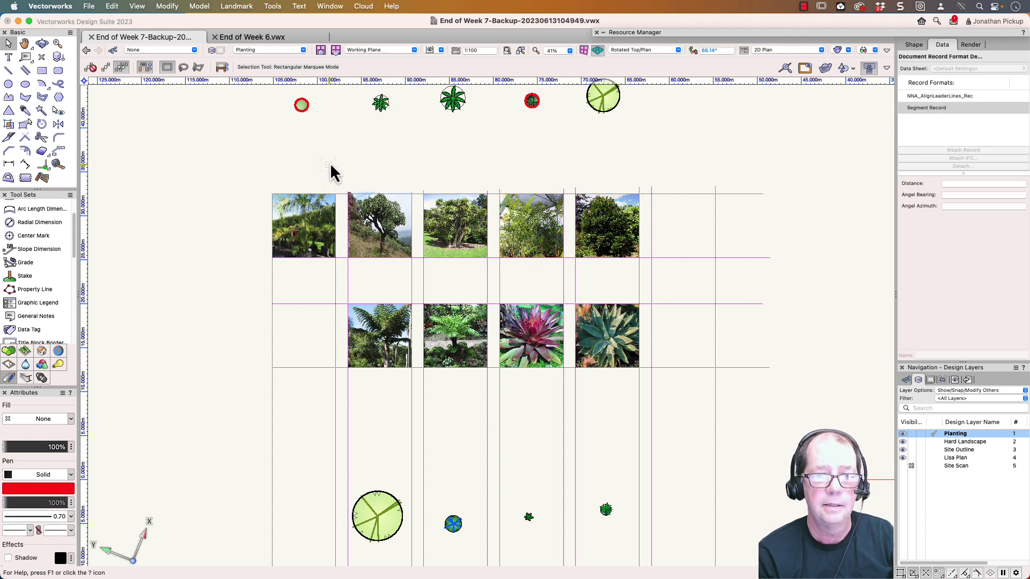
Step: Place Plant Tag-Photo data tags DypBar, CusPan and Caus under the first three photos
click(29, 330)
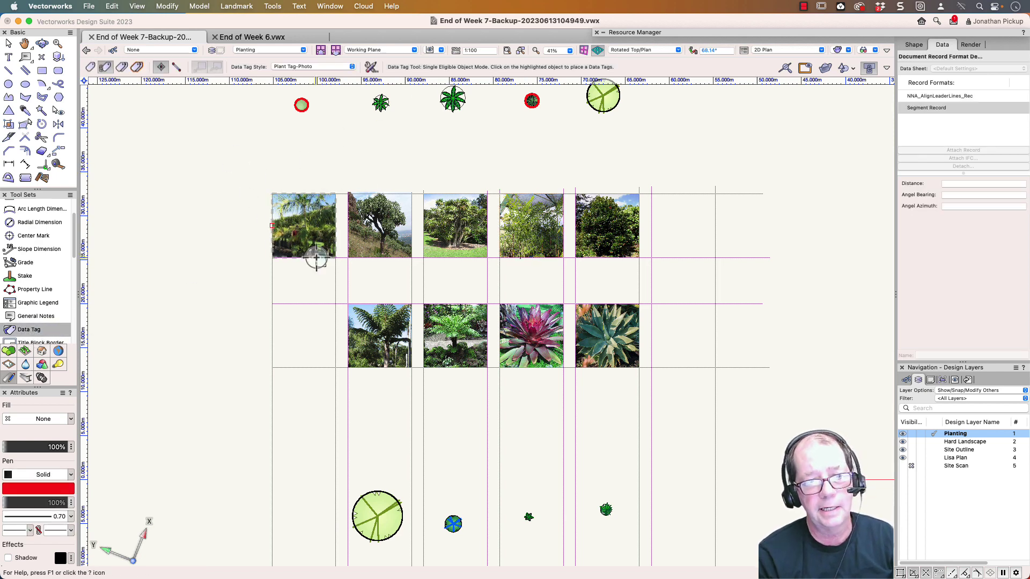
scroll(317, 258, up, 5)
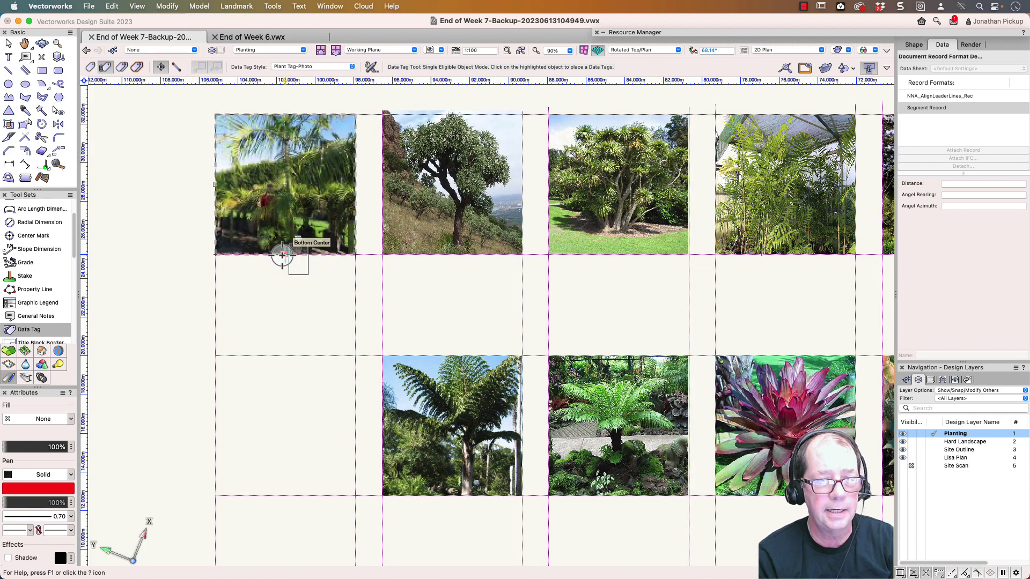
click(282, 256)
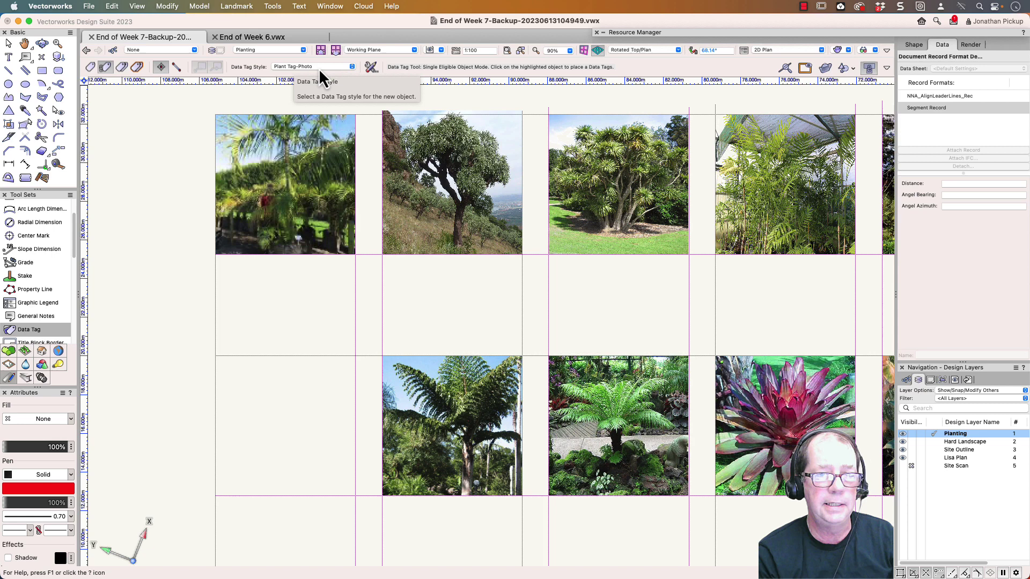
click(285, 256)
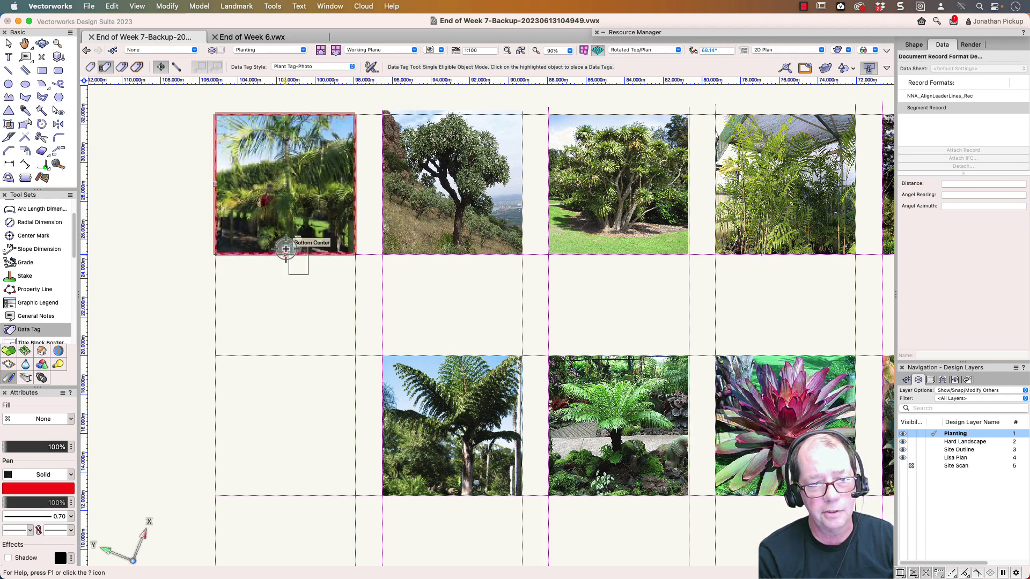
click(286, 250)
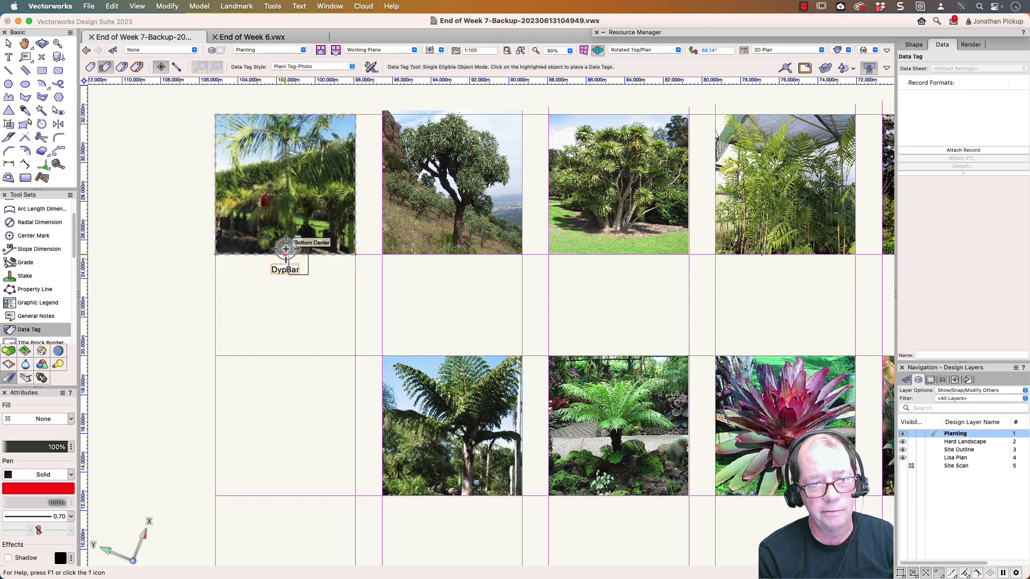
click(452, 250)
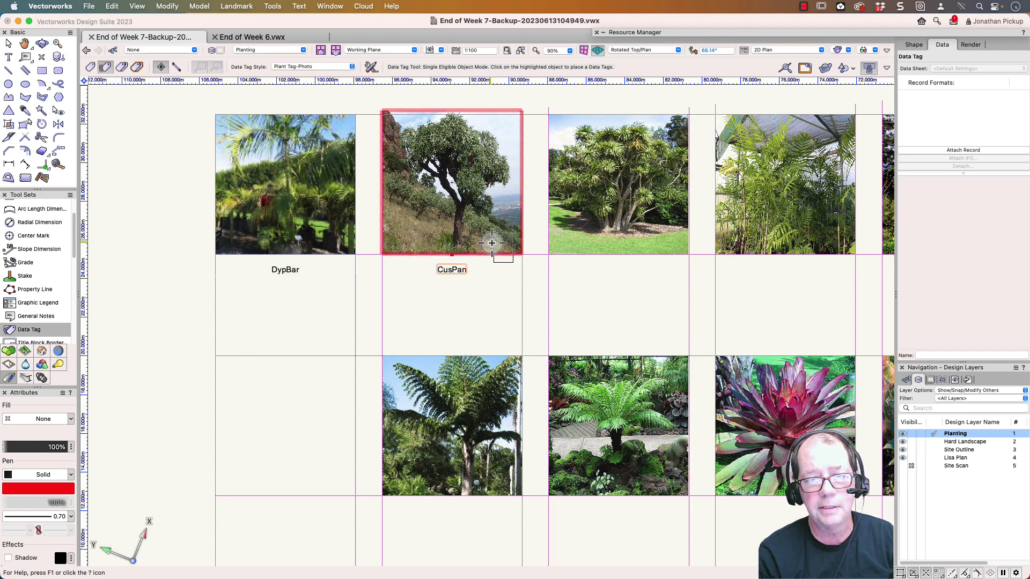
click(622, 245)
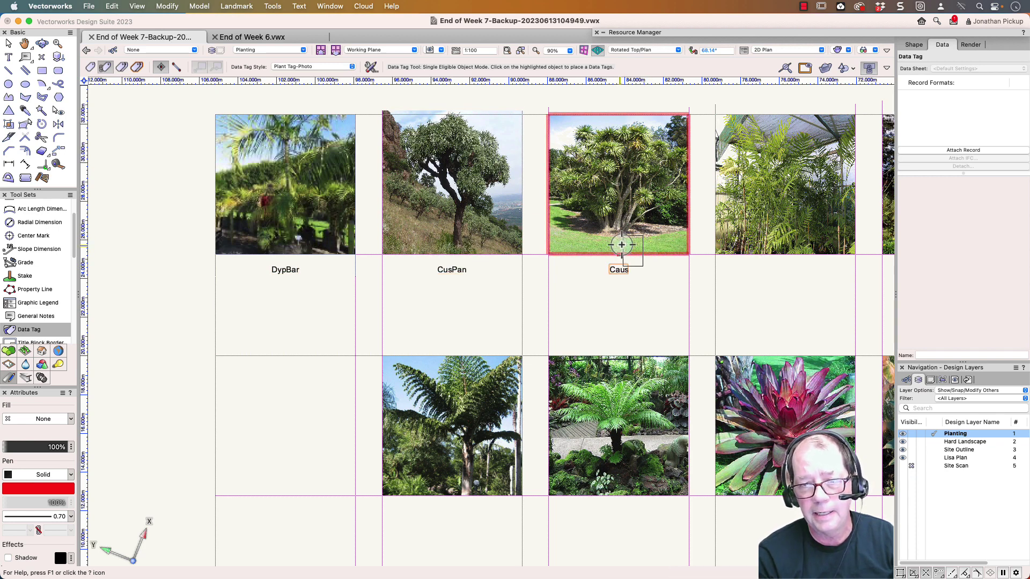
Step: Begin tagging the fourth photo while panning across the photo grid
scroll(612, 258, right, 5)
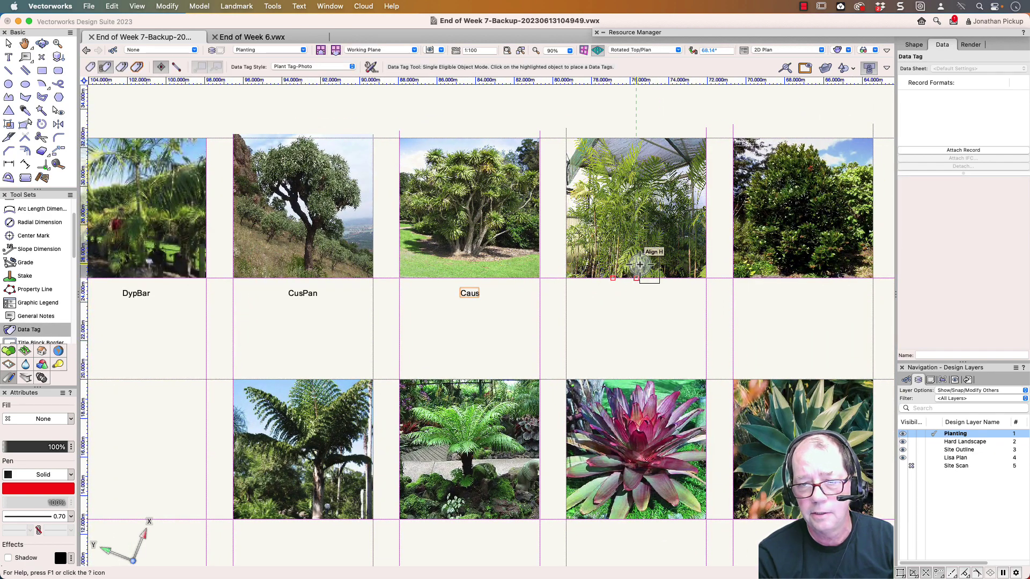
click(636, 276)
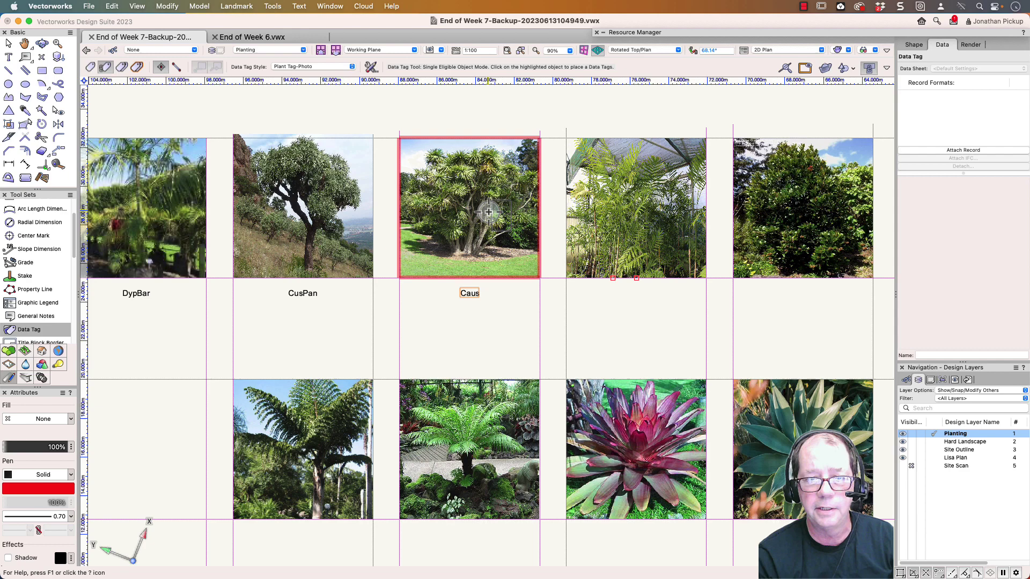
scroll(536, 212, down, 5)
scroll(536, 212, down, 2)
scroll(537, 212, right, 2)
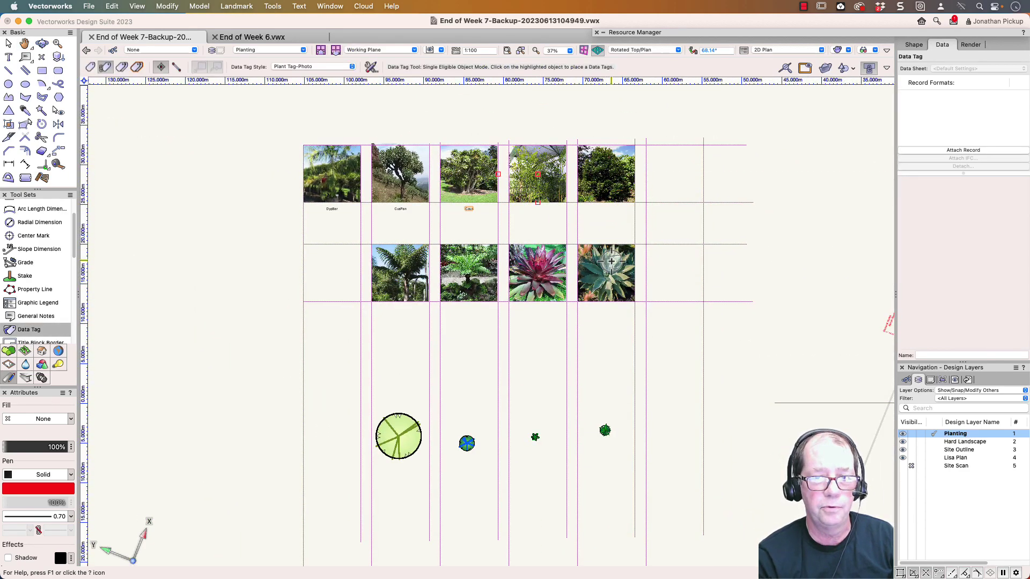
scroll(626, 230, up, 4)
scroll(626, 230, right, 2)
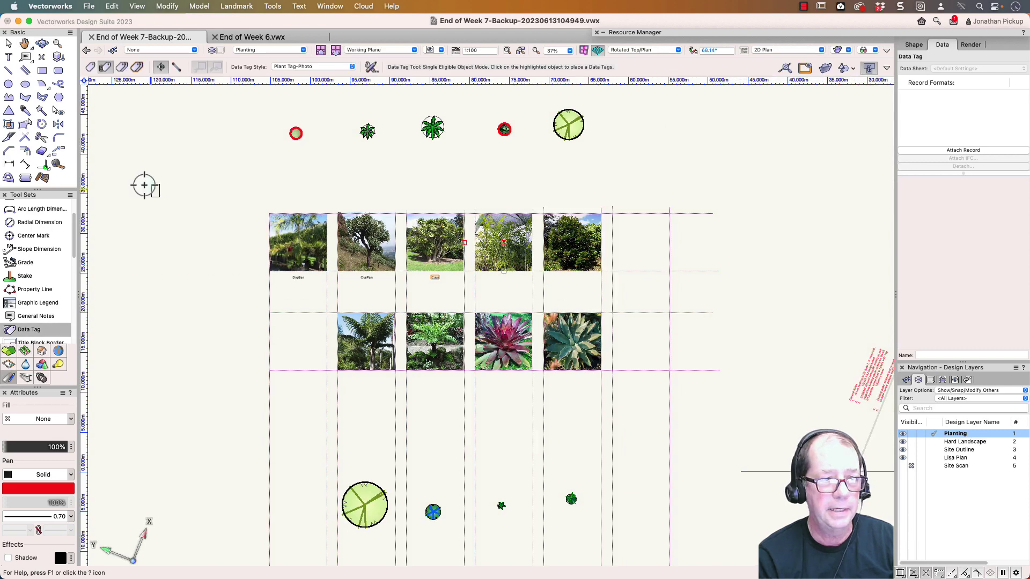
Step: Toggle the Eyedropper tool between pick-up and apply modes
click(28, 114)
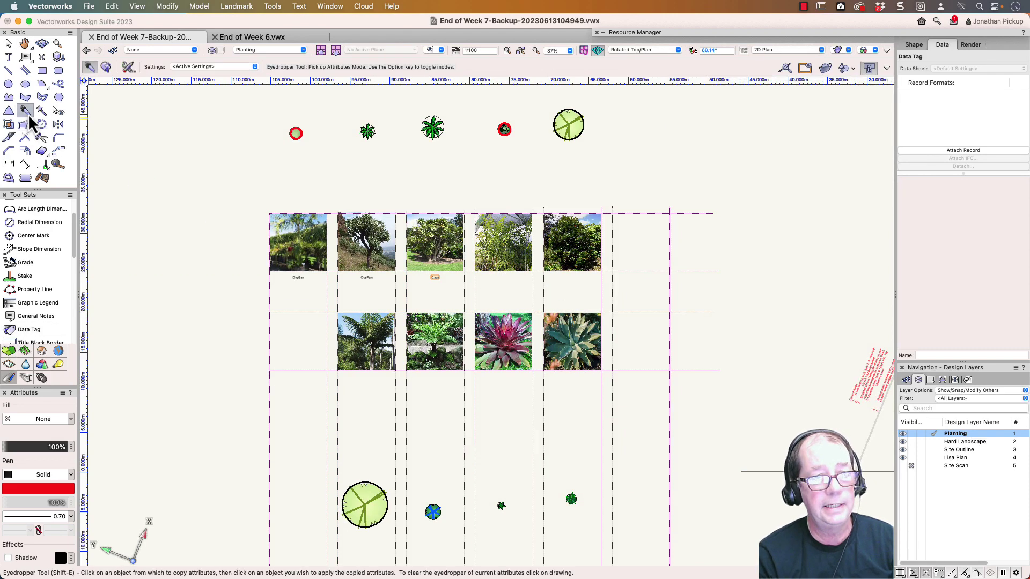
click(503, 133)
key(alt)
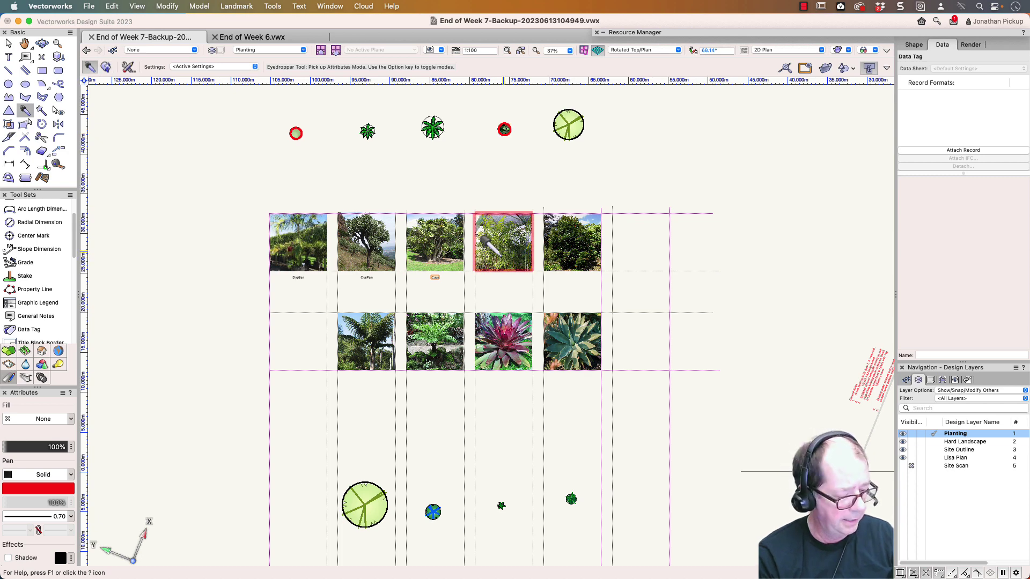
key(alt)
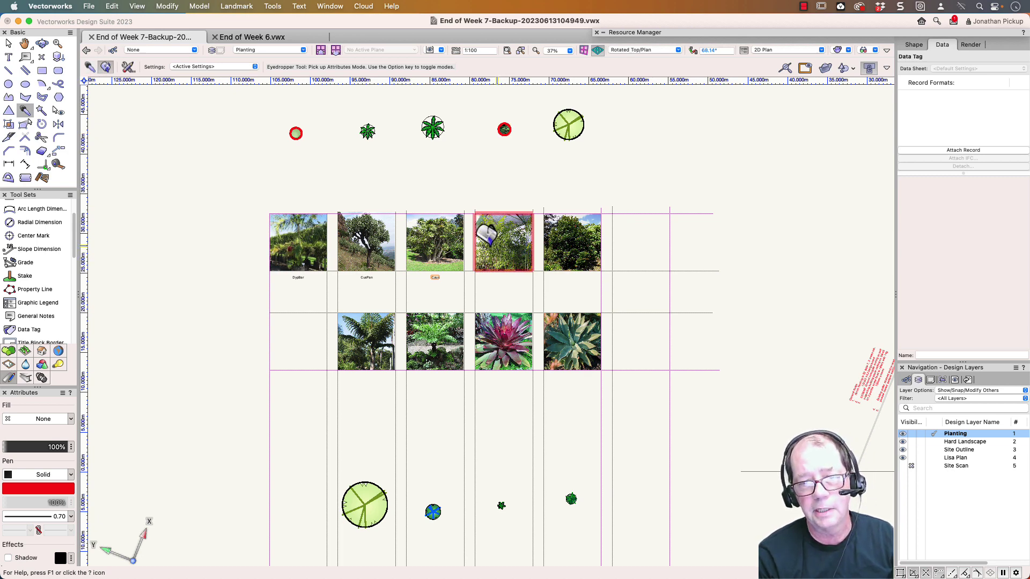
key(alt)
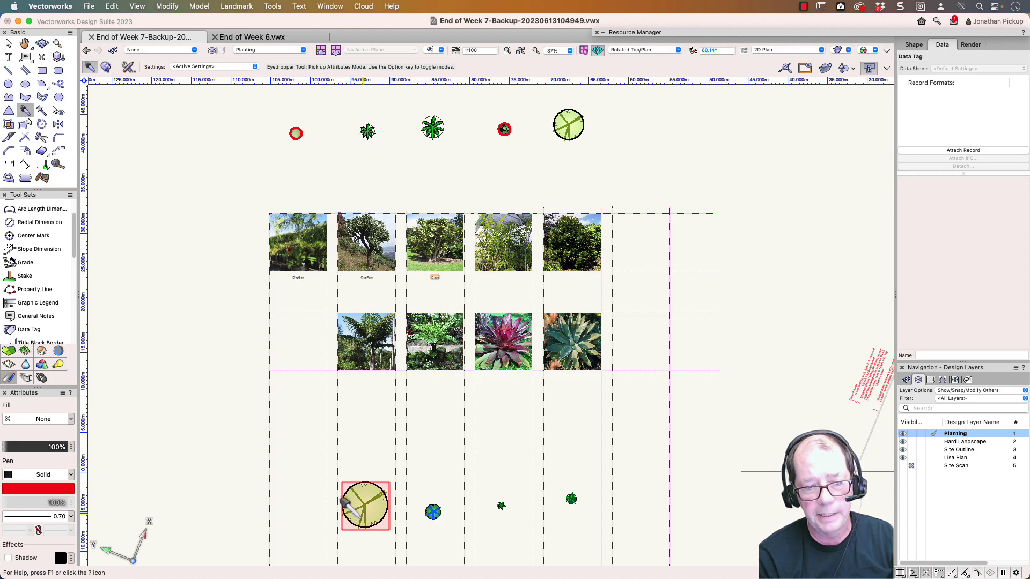
Step: Zoom in and pan to bring the second row of plant photos into view
scroll(453, 307, up, 2)
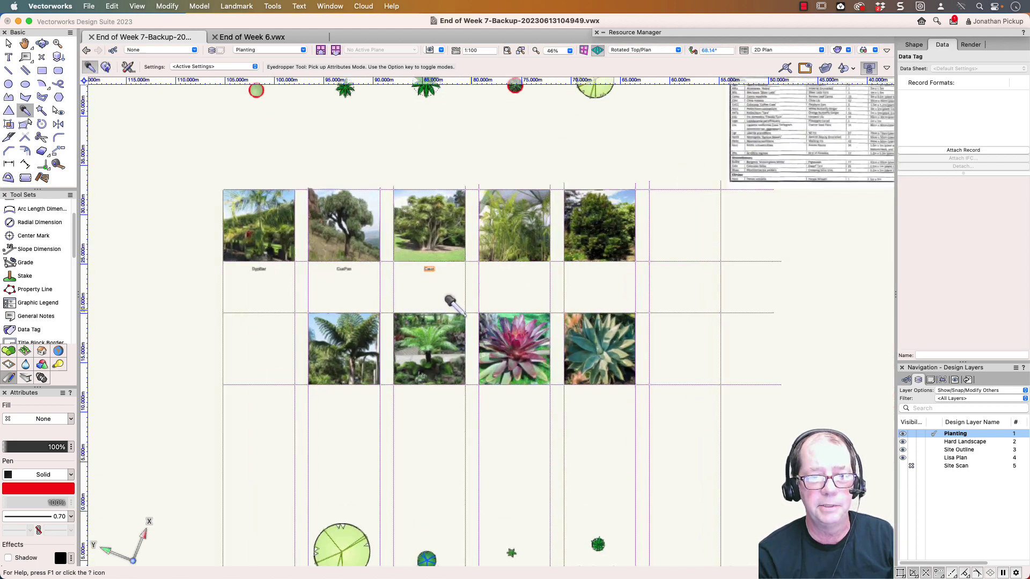
scroll(454, 306, up, 4)
middle_drag(460, 299, 408, 239)
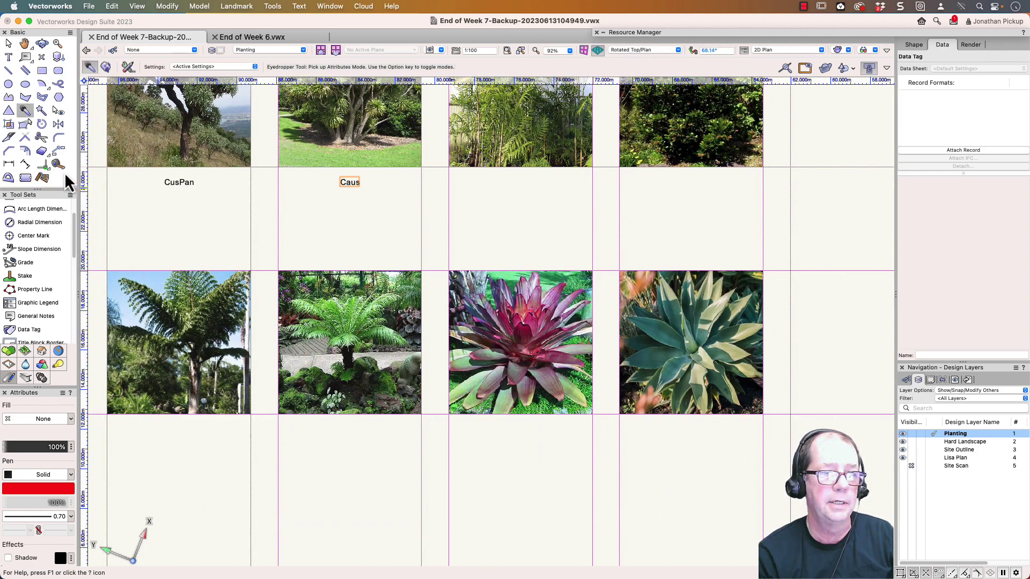
Step: Tag the remaining photos with ChaCos, AlbMag, AgaAtt, AlcRub, CayCun and EnsVen
click(29, 328)
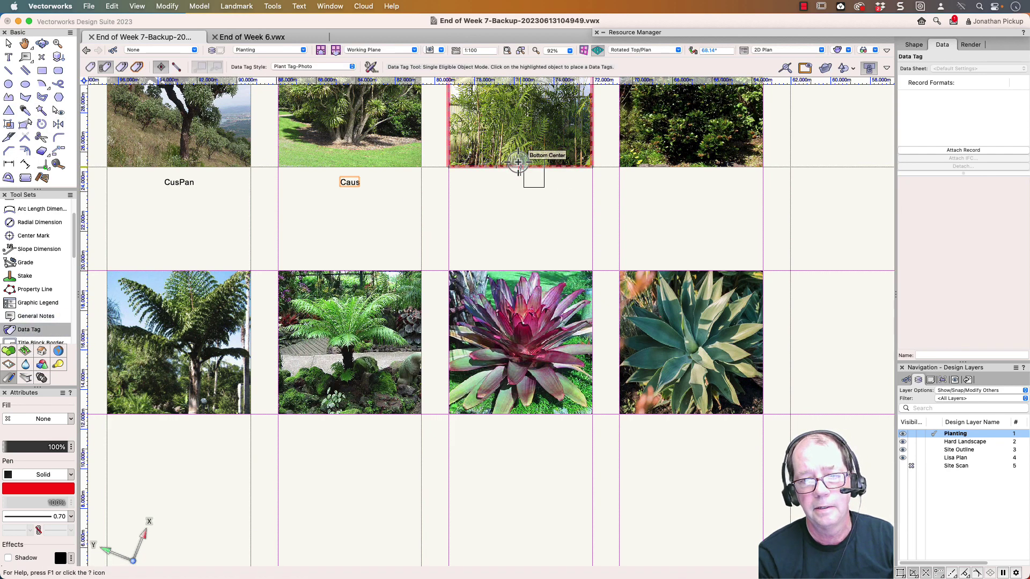
click(518, 162)
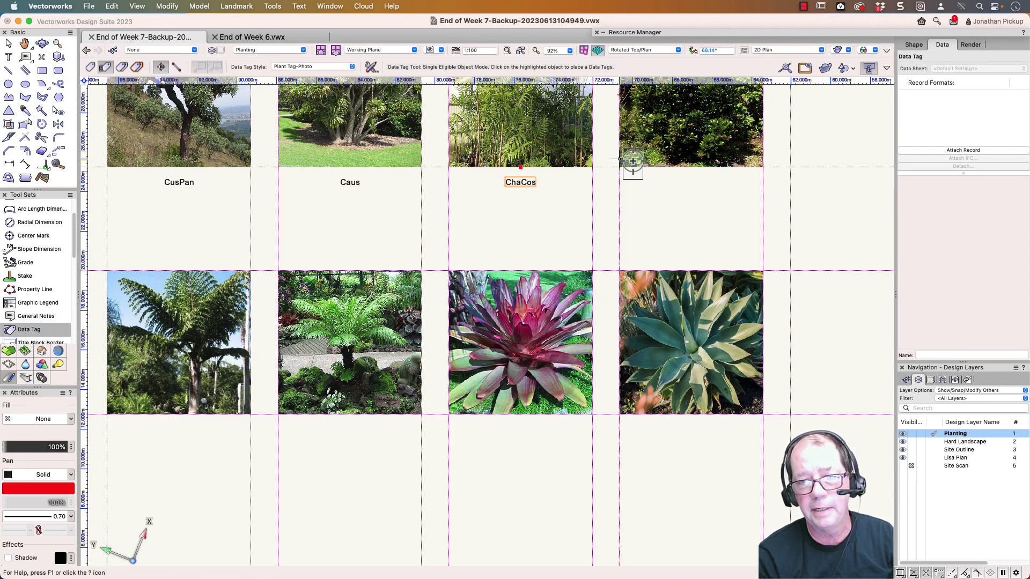
click(691, 166)
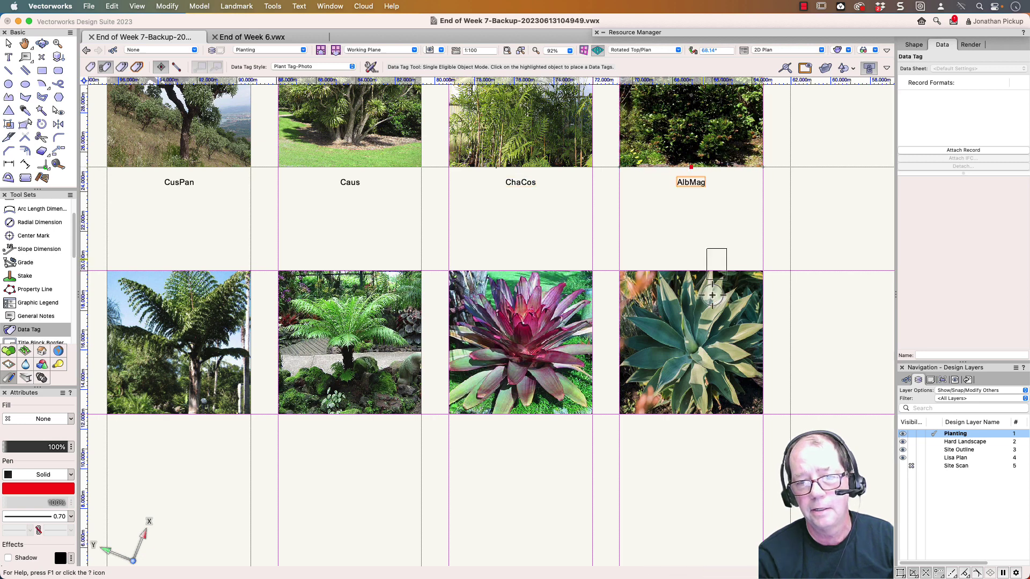
click(691, 414)
click(518, 411)
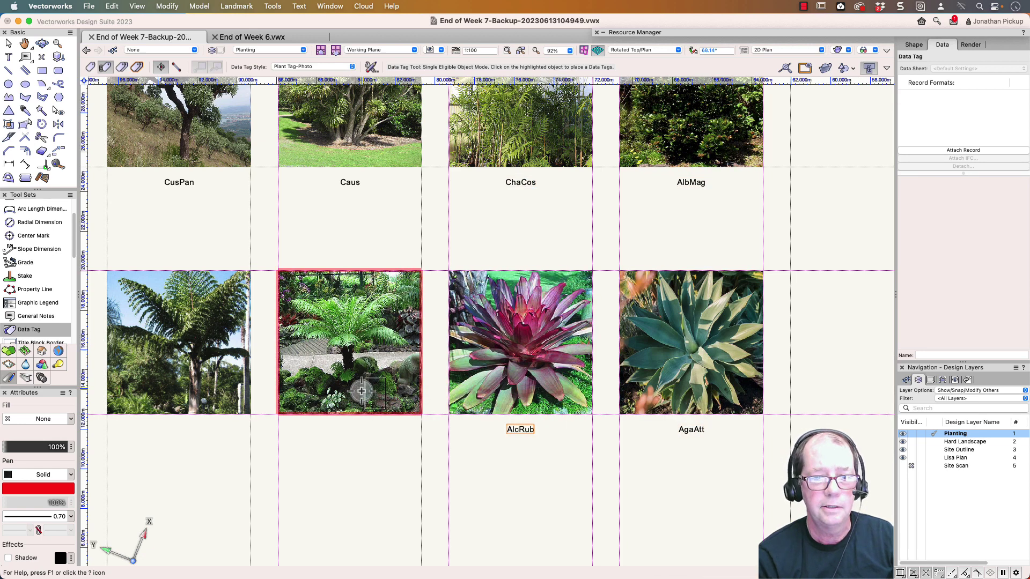
click(350, 414)
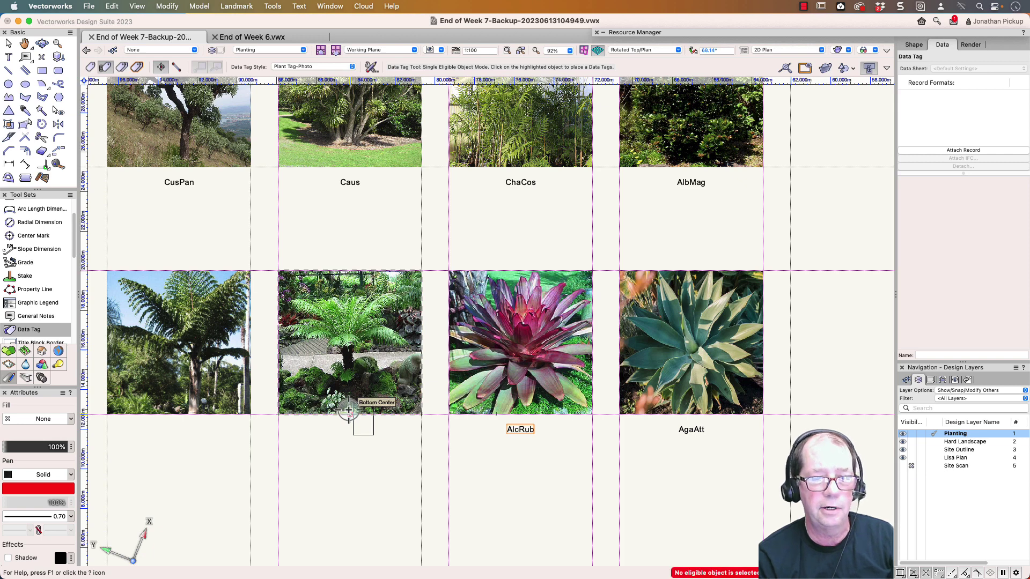
click(351, 412)
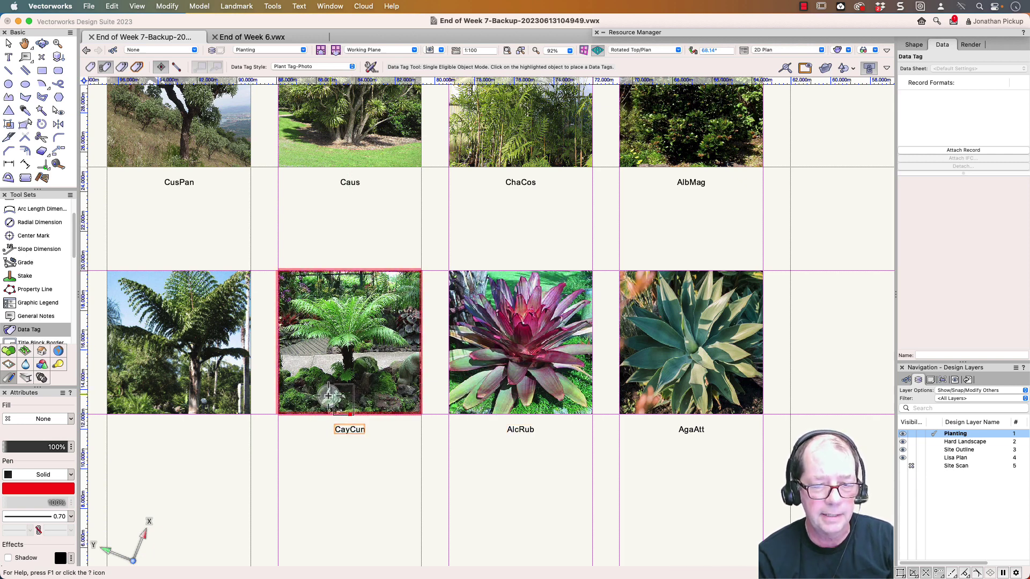
click(174, 410)
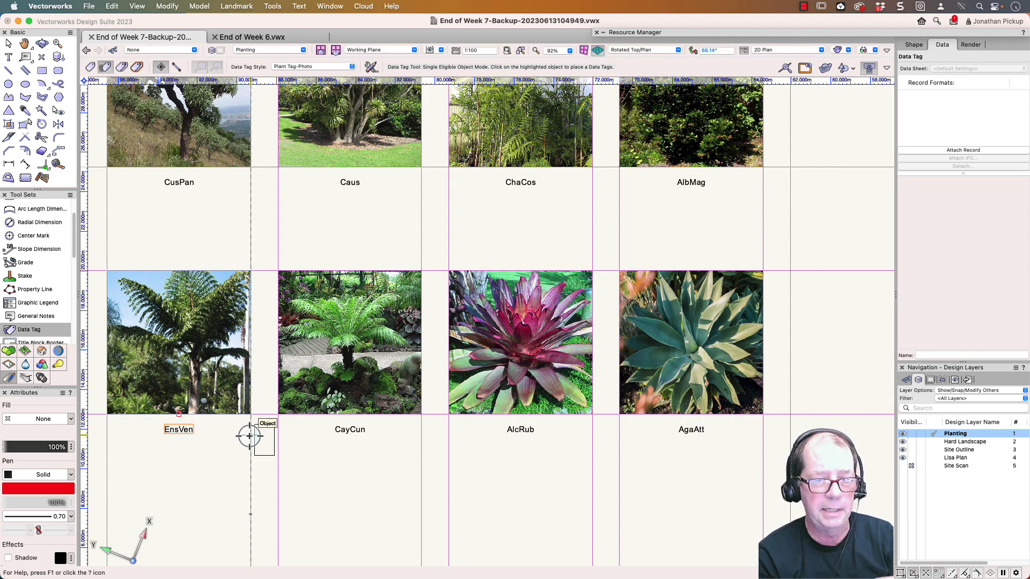
Step: Return to the Selection tool and select the EnsVen data tag
scroll(250, 436, down, 2)
key(x)
click(260, 412)
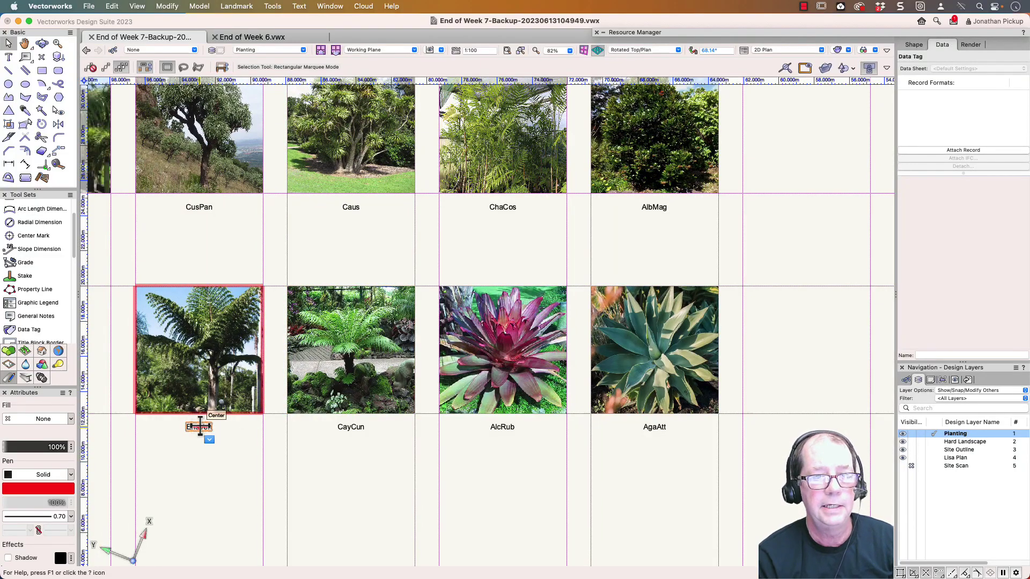
Step: Enter tag layout editing for the EnsVen tag, dismissing the tag style warning
middle_drag(200, 427, 343, 388)
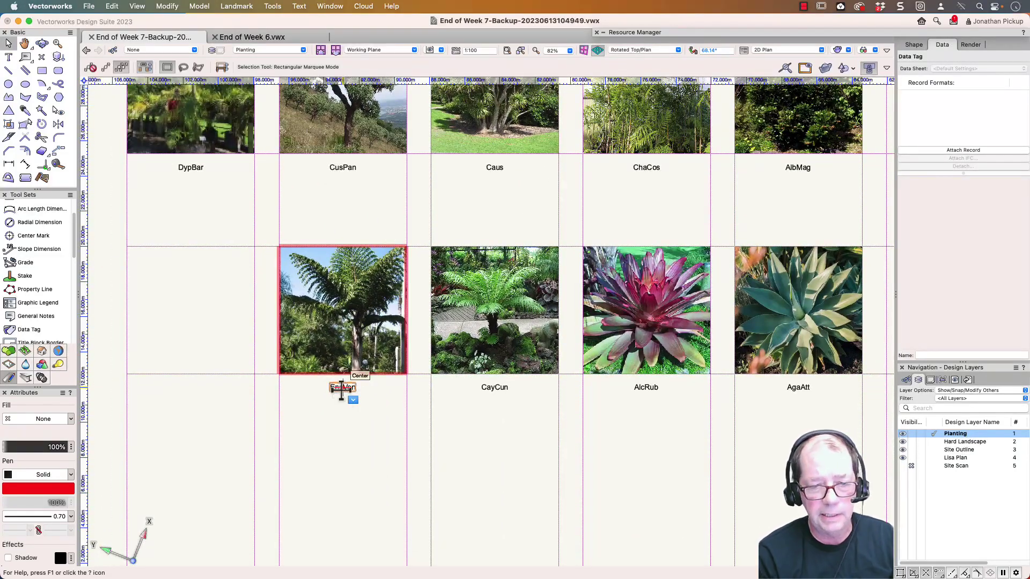
right_click(342, 390)
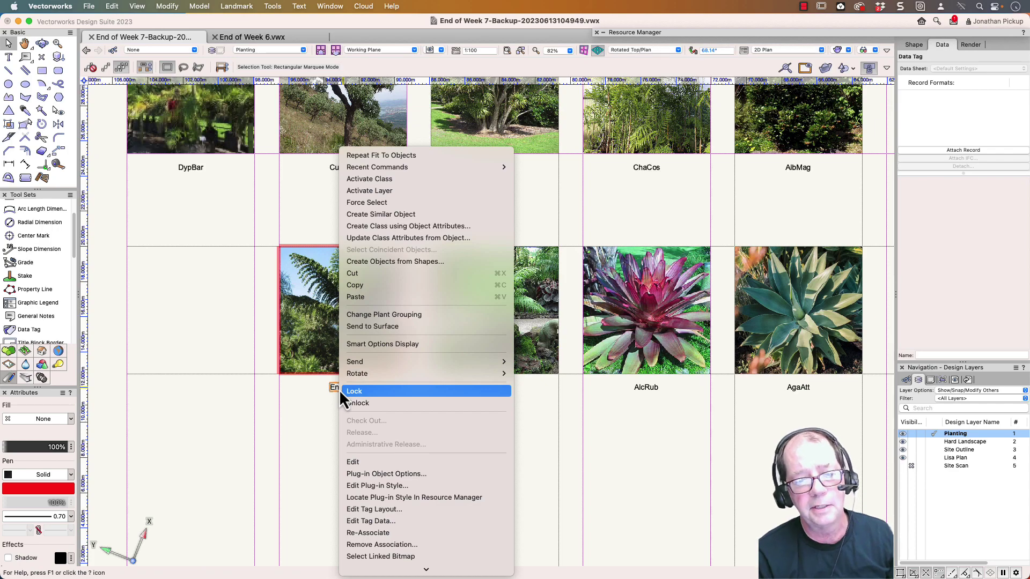
click(376, 509)
click(615, 228)
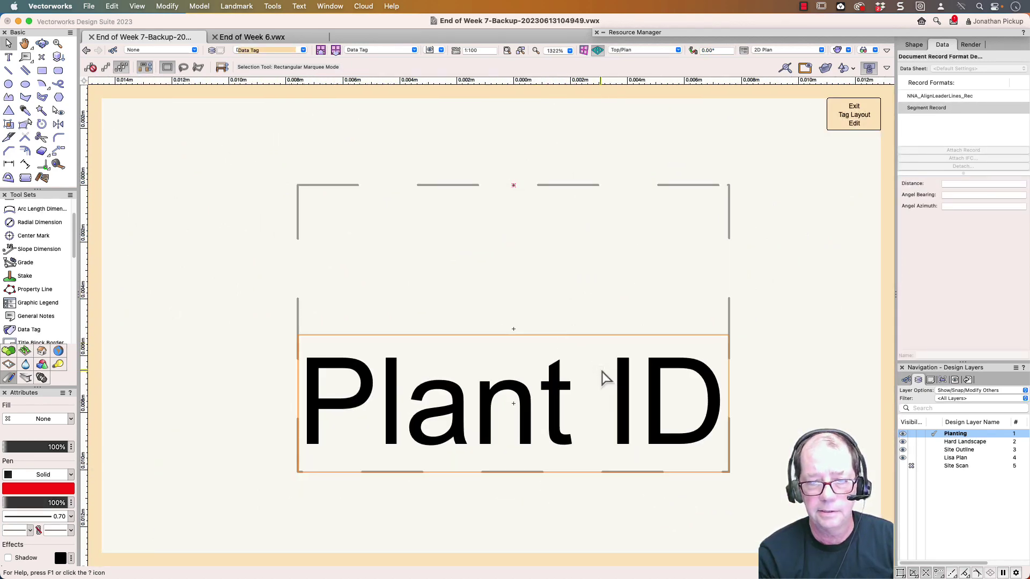
Step: Redefine the tag field to append Latin Name, labelled 'Plant ID - Latin Name'
click(603, 375)
click(906, 46)
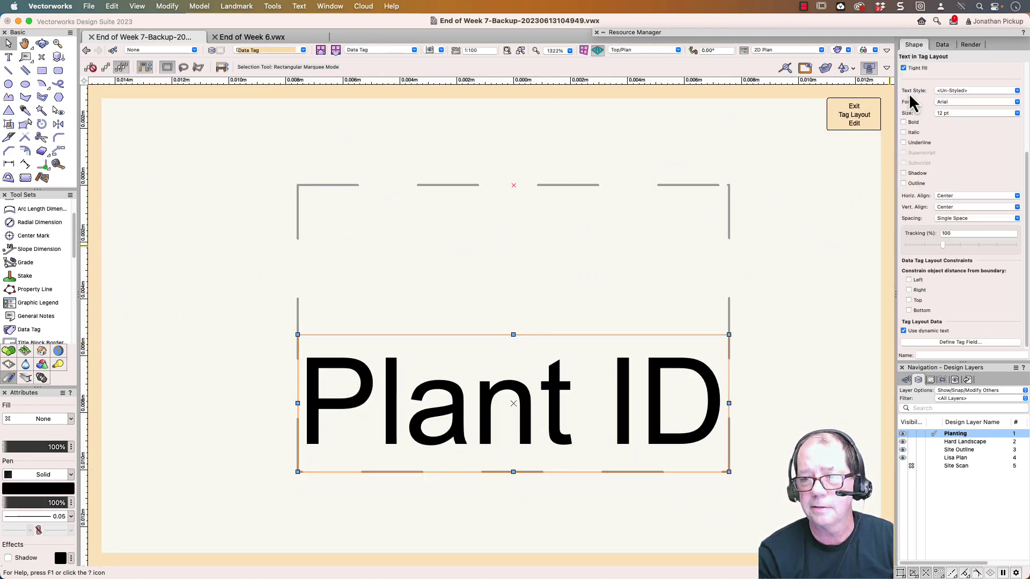
click(922, 343)
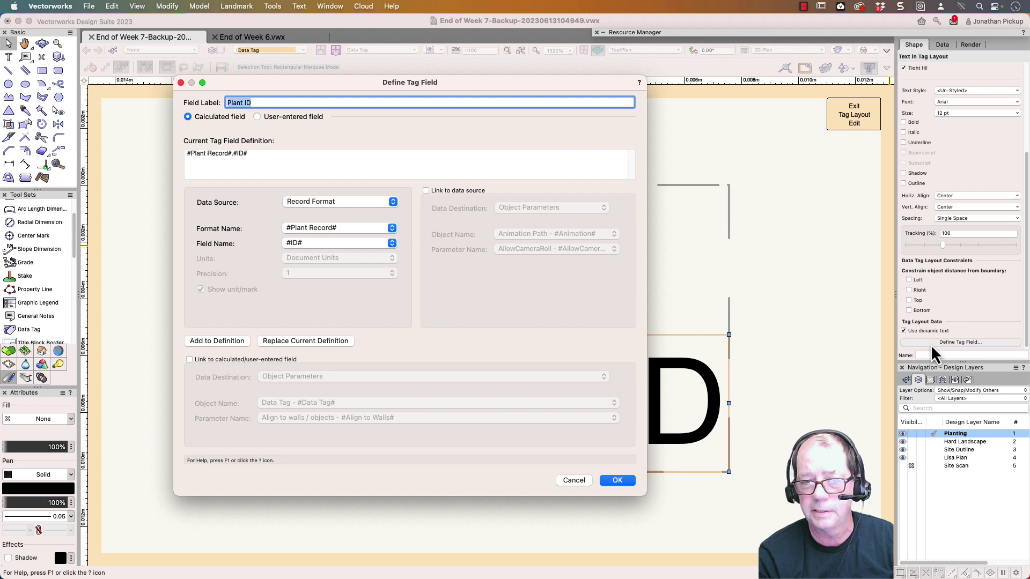
click(296, 159)
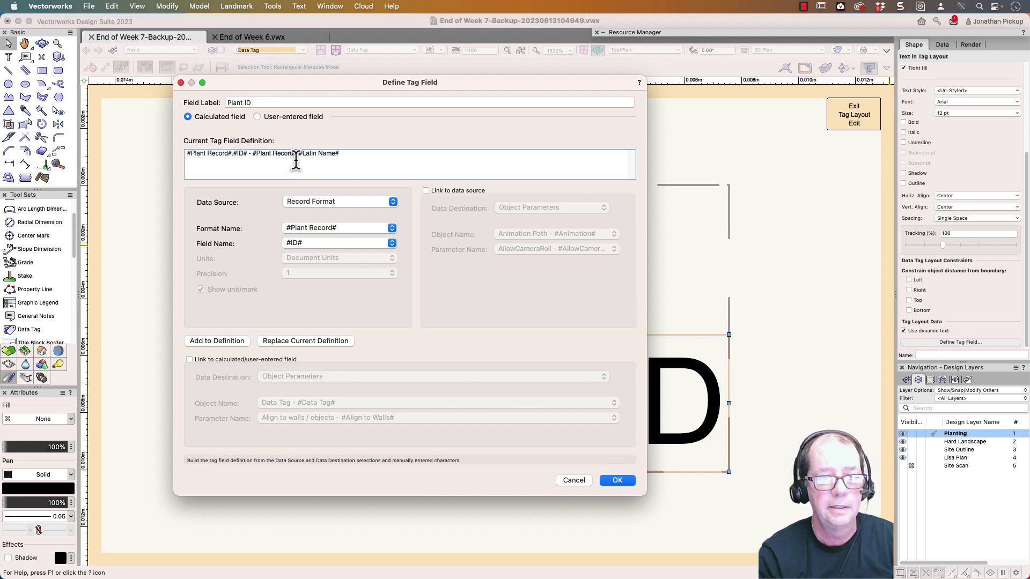
click(275, 100)
click(275, 101)
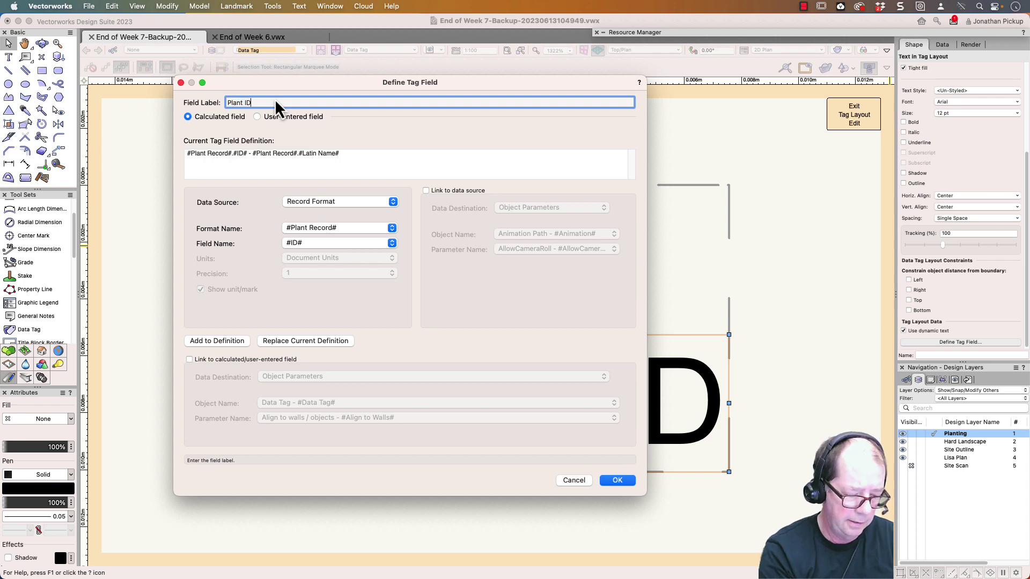
text(- Latin Name)
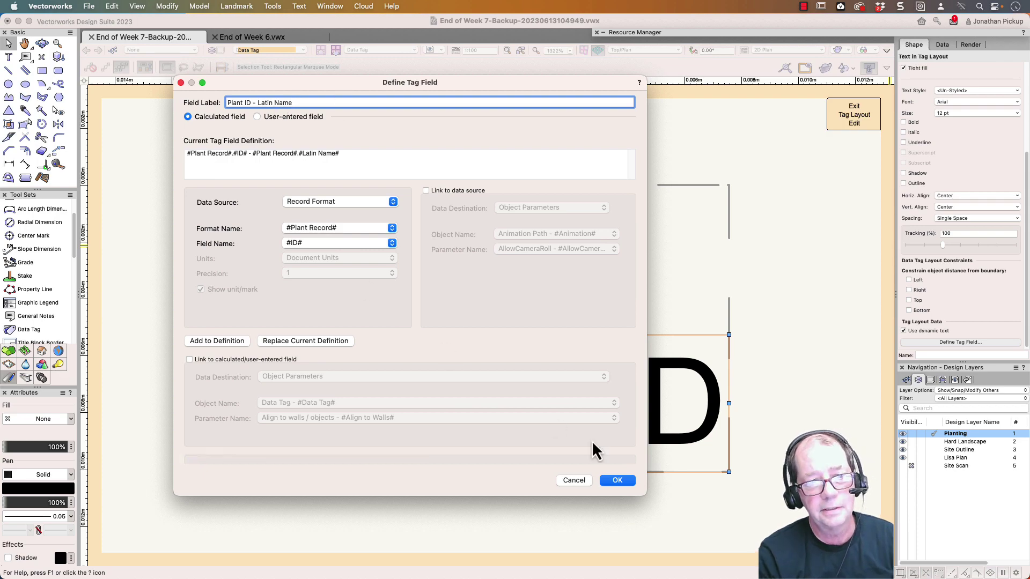
click(615, 483)
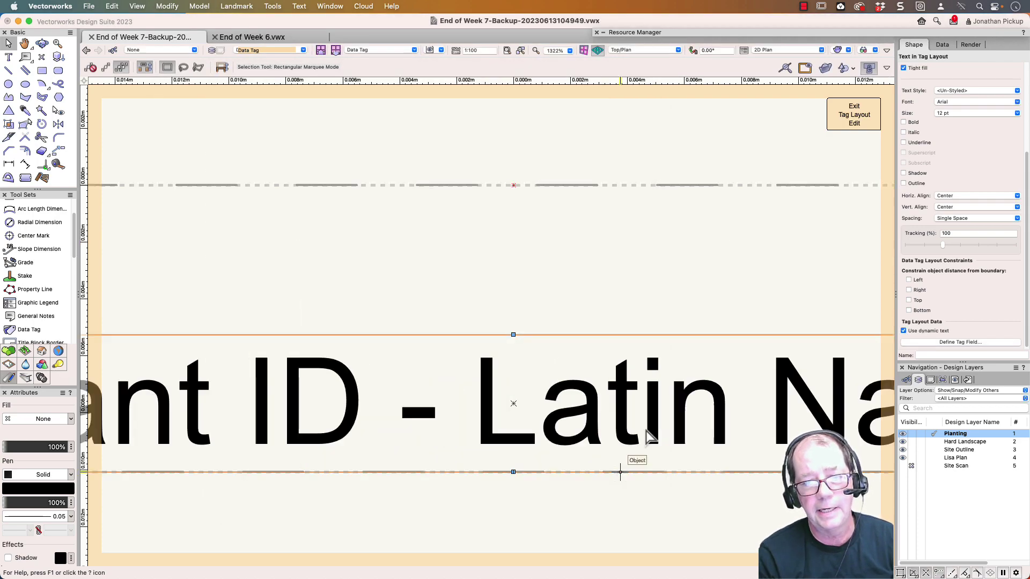
Step: Exit tag layout editing, zoom out and deselect to show tags like 'EnsVen - Ensete ventricosum'
click(854, 116)
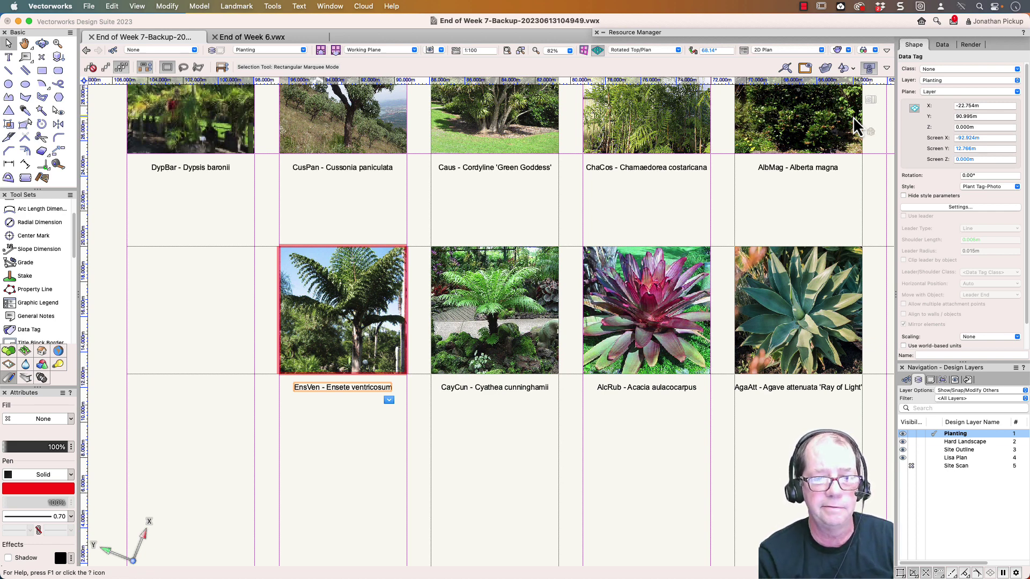
scroll(665, 195, down, 1)
key(Escape)
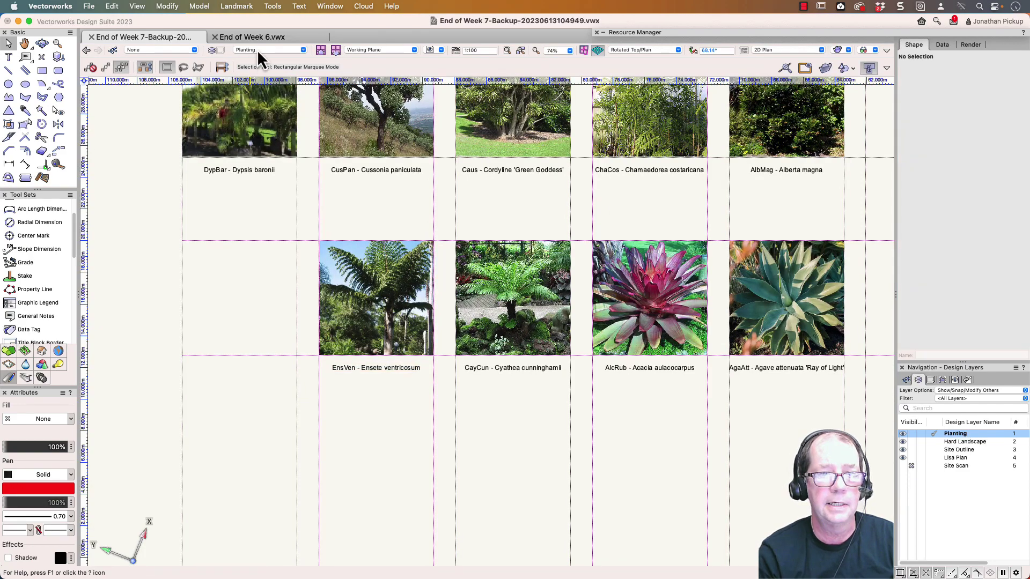
Step: Switch to the 002 [Technical Plan] sheet and zoom in on the Plant Photos viewport
click(257, 50)
click(262, 128)
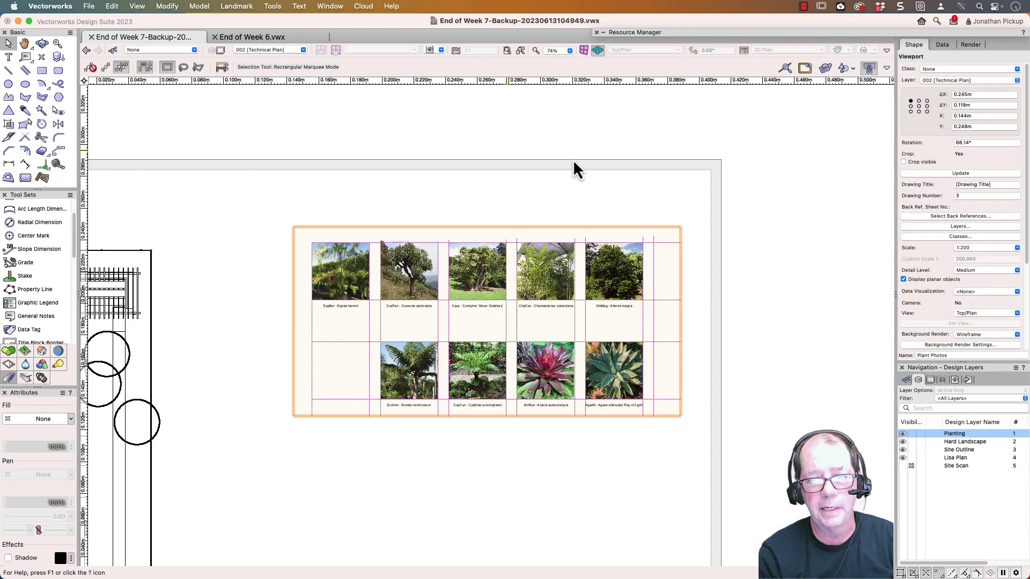
scroll(452, 437, up, 1)
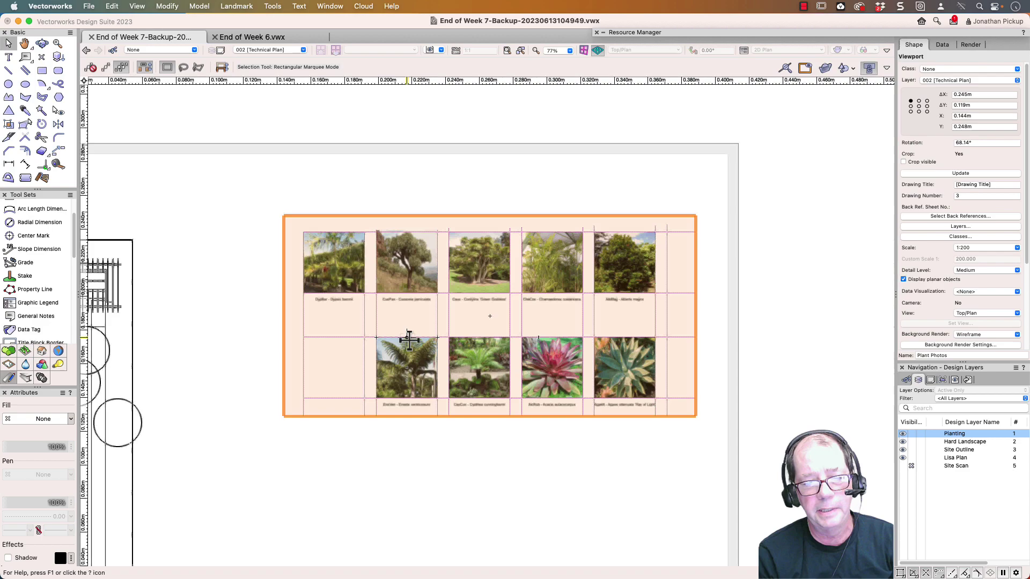
scroll(409, 340, up, 2)
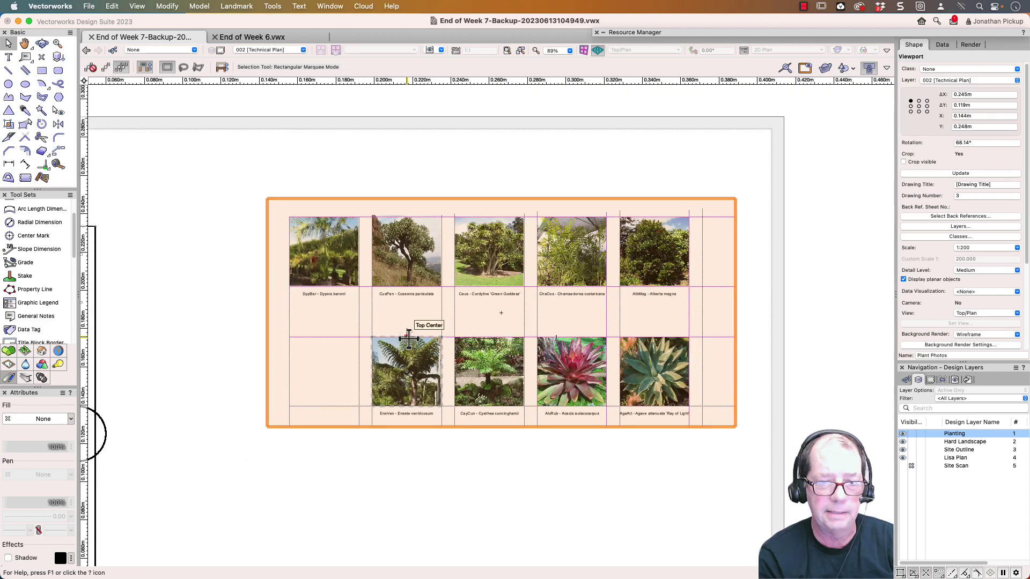